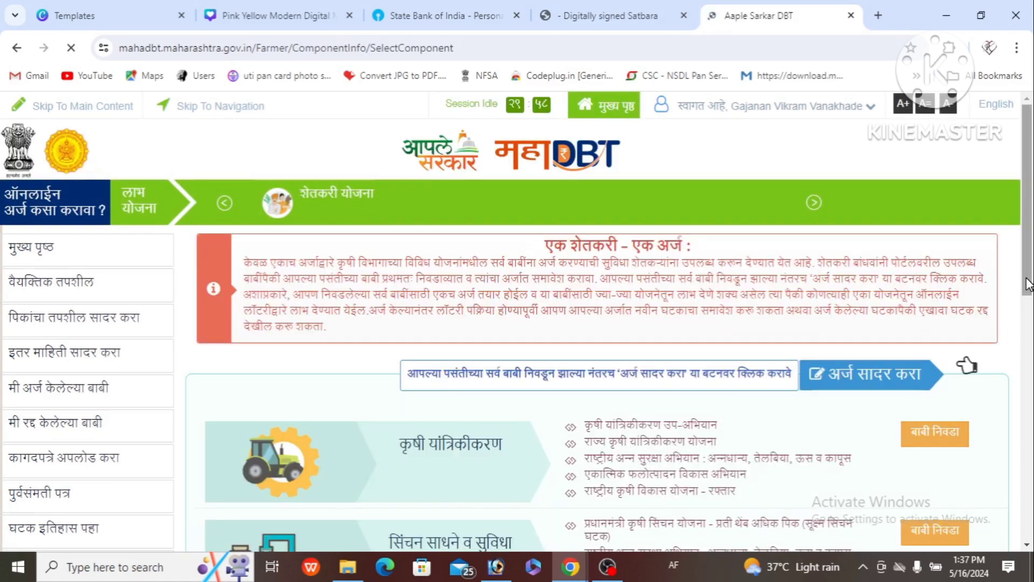
- Open the item form for बियाणे, औषधे व खते, dismissing the subsidy notice and the page translation
{"action": "left_click_drag", "start_coordinate": [1027, 284], "coordinate": [1030, 370]}
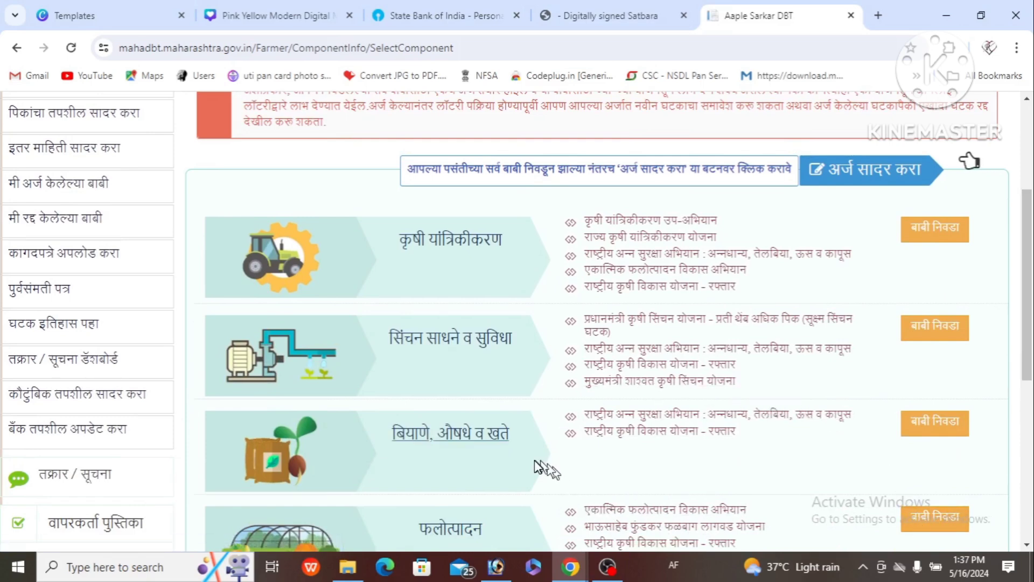
{"action": "left_click", "coordinate": [930, 424]}
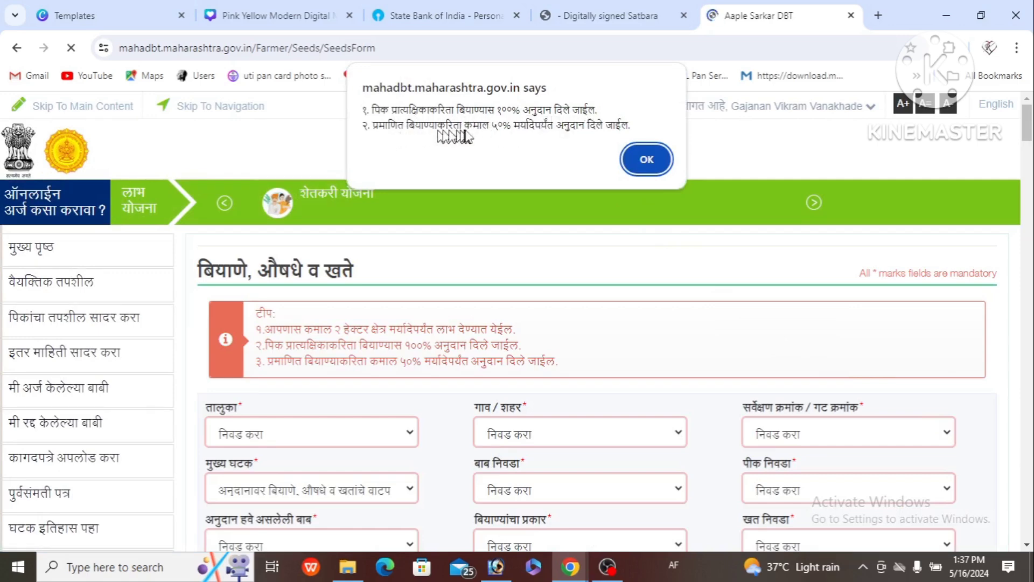
{"action": "left_click", "coordinate": [646, 160]}
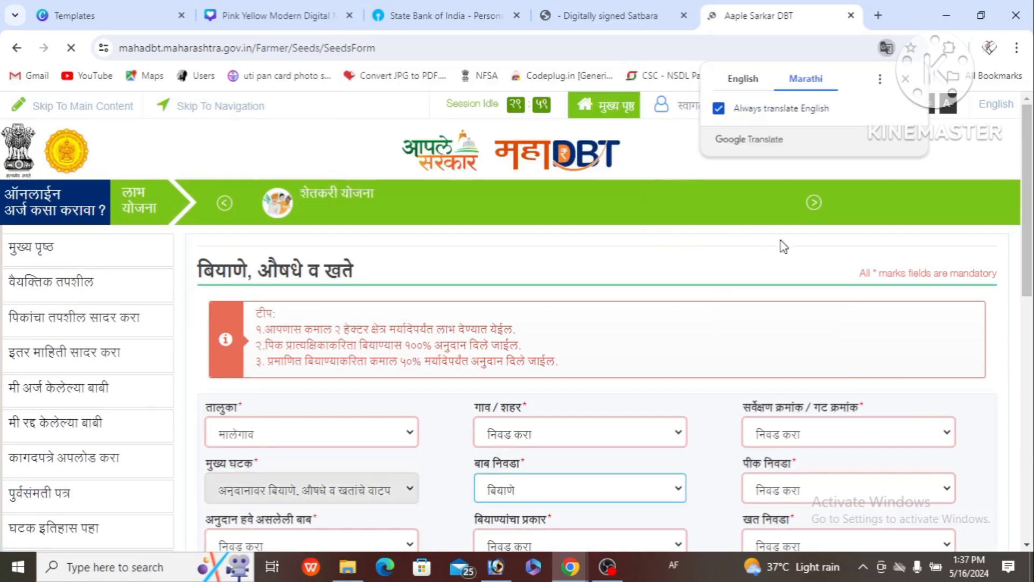
{"action": "left_click", "coordinate": [745, 82]}
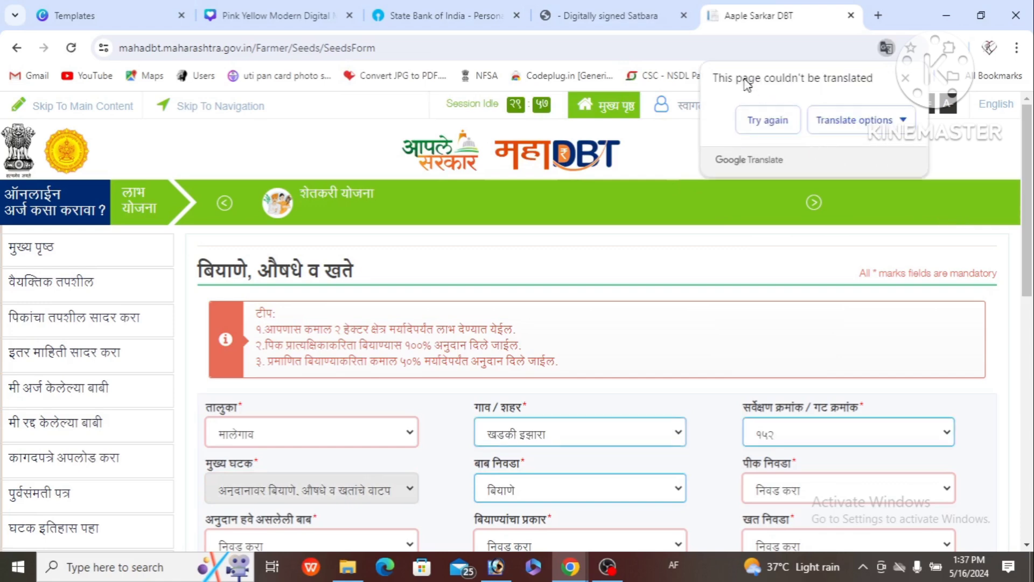
{"action": "left_click", "coordinate": [905, 80]}
- Choose सोयाबीन as the crop (पीक) in the seed application form
{"action": "left_click_drag", "start_coordinate": [1027, 142], "coordinate": [1031, 245]}
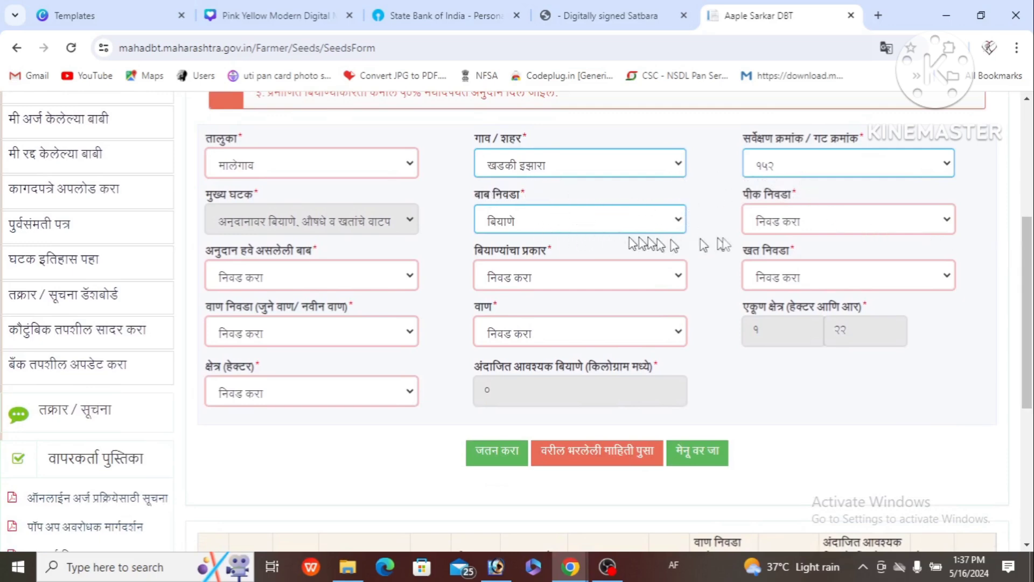
{"action": "left_click", "coordinate": [844, 229]}
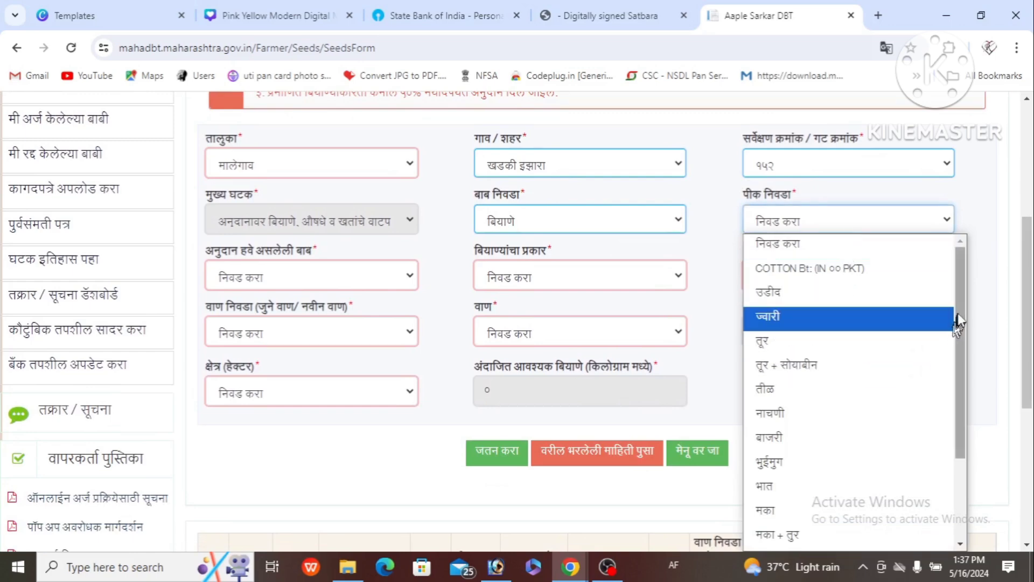
{"action": "left_click_drag", "start_coordinate": [959, 304], "coordinate": [959, 416]}
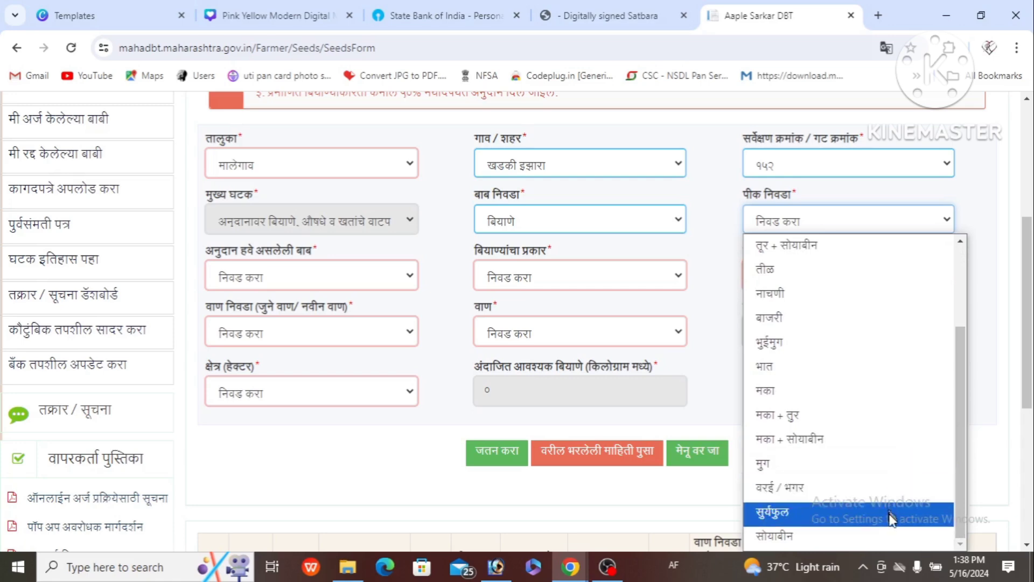
{"action": "left_click", "coordinate": [886, 535]}
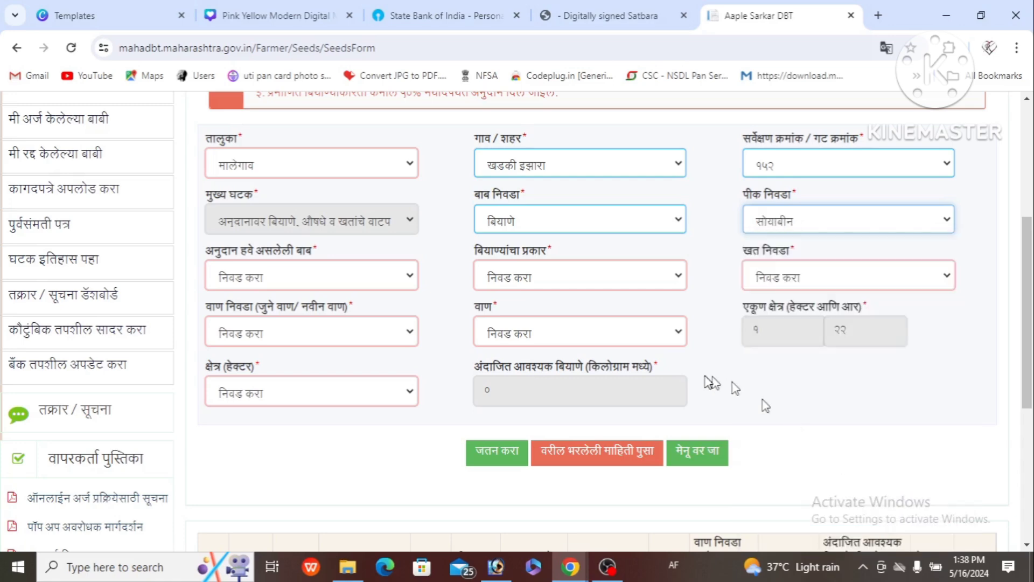
- Set the subsidised item to प्रमाणित बियाण्यांचे वितरण and the old/new variety choice to नवीन
{"action": "left_click", "coordinate": [385, 278]}
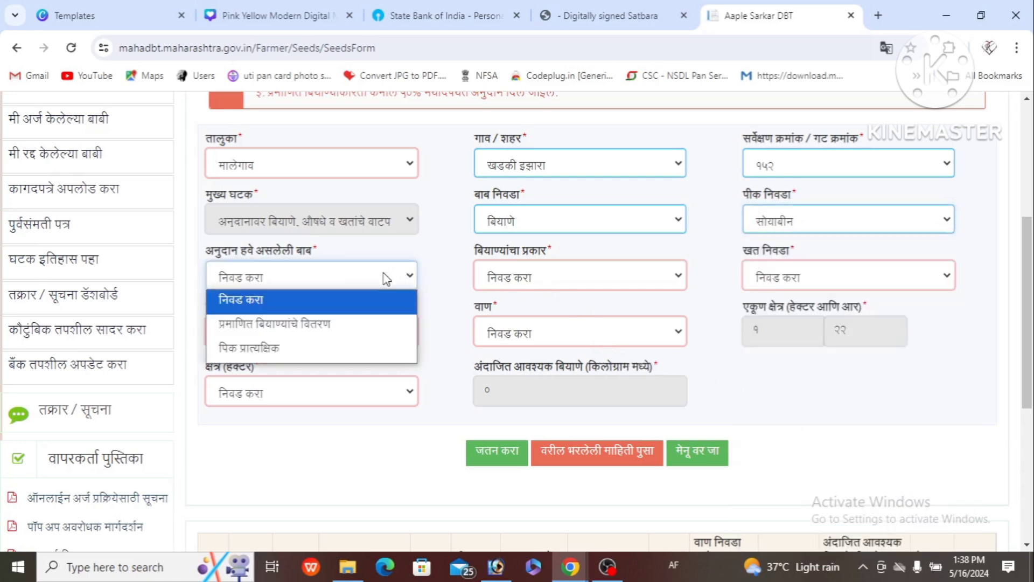
{"action": "left_click", "coordinate": [366, 335]}
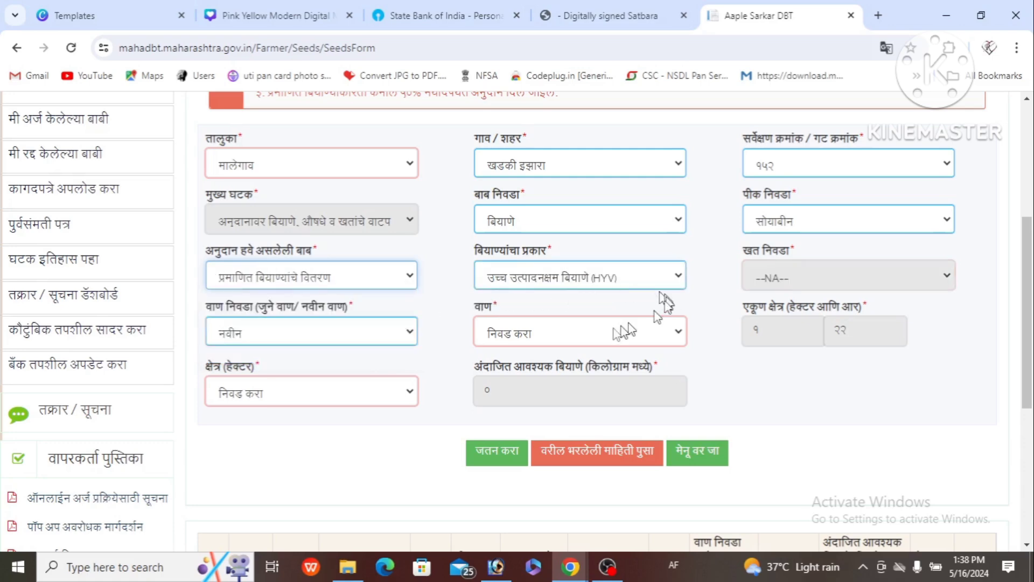
{"action": "left_click", "coordinate": [406, 346]}
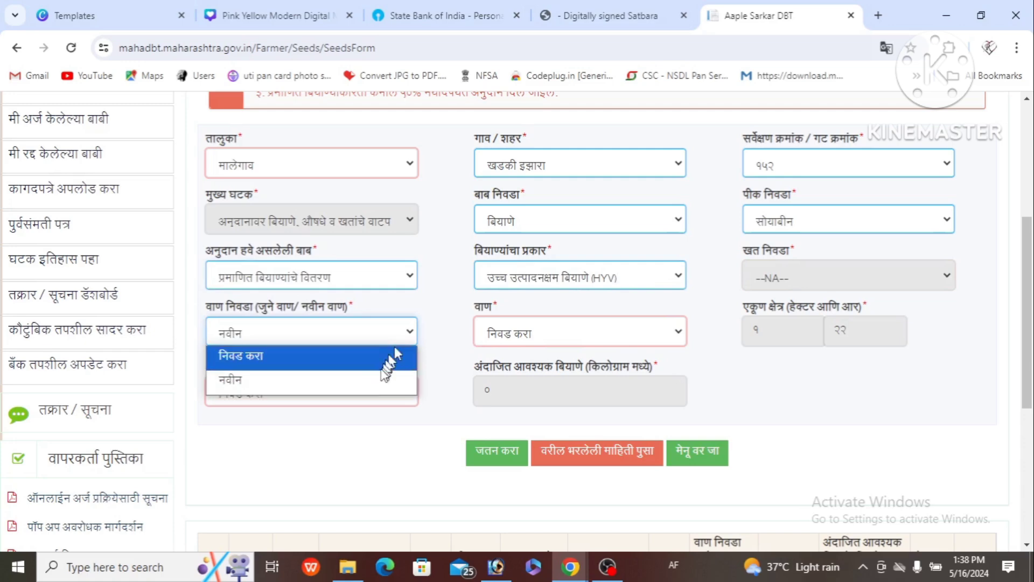
{"action": "left_click", "coordinate": [378, 379]}
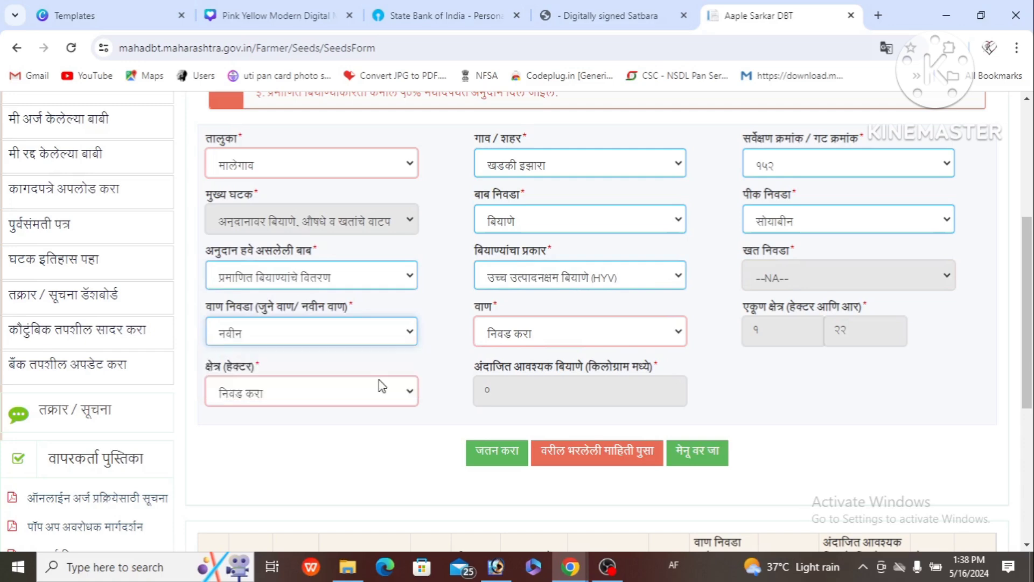
- Choose the seed variety PHULE KIMAYA (KDS-७५३) and set the area to १.२ hectares
{"action": "left_click", "coordinate": [564, 338]}
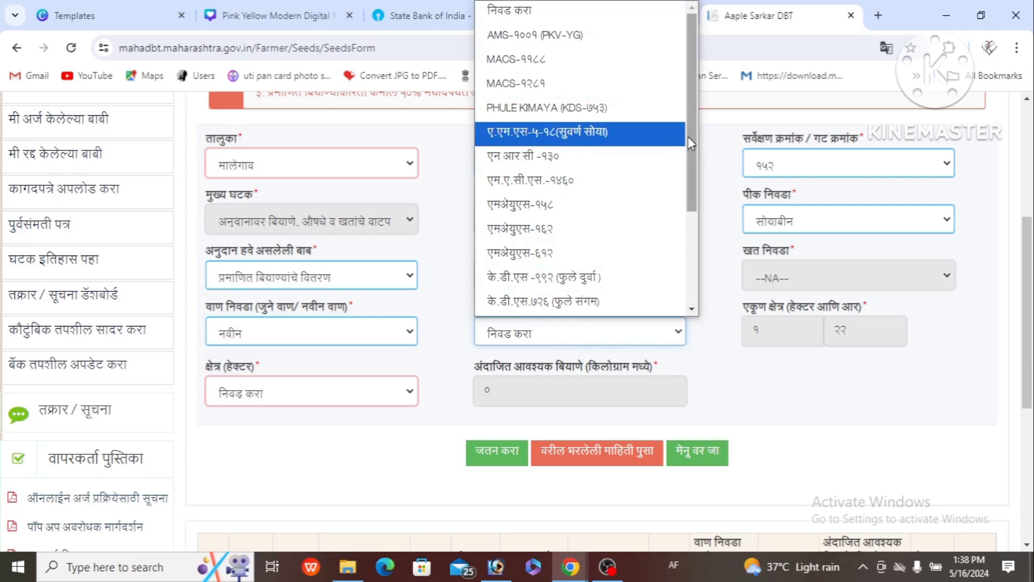
{"action": "key", "text": "Down"}
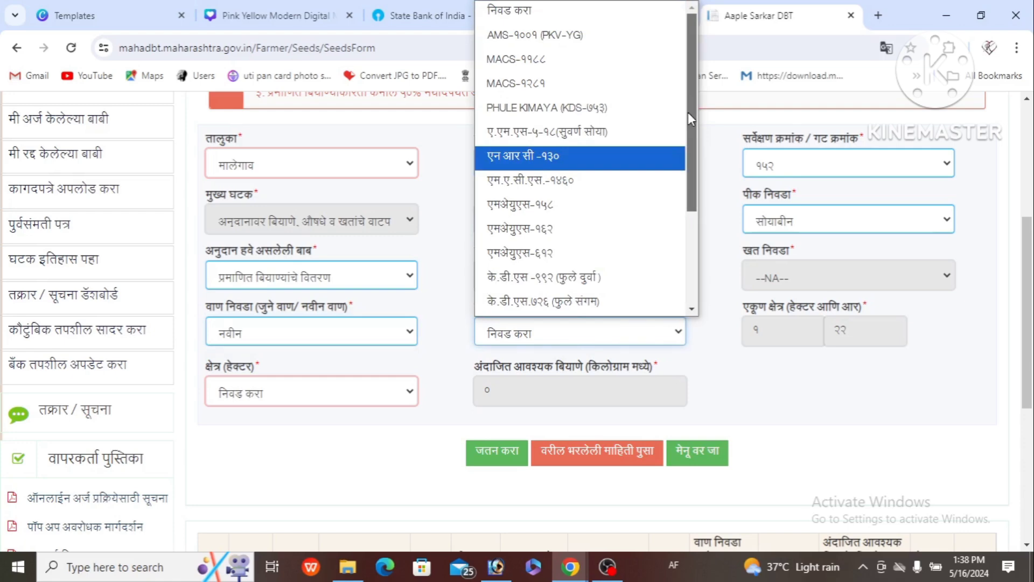
{"action": "mouse_move", "coordinate": [687, 112]}
{"action": "left_mouse_down"}
{"action": "mouse_move", "coordinate": [700, 229]}
{"action": "mouse_move", "coordinate": [693, 99]}
{"action": "left_mouse_up"}
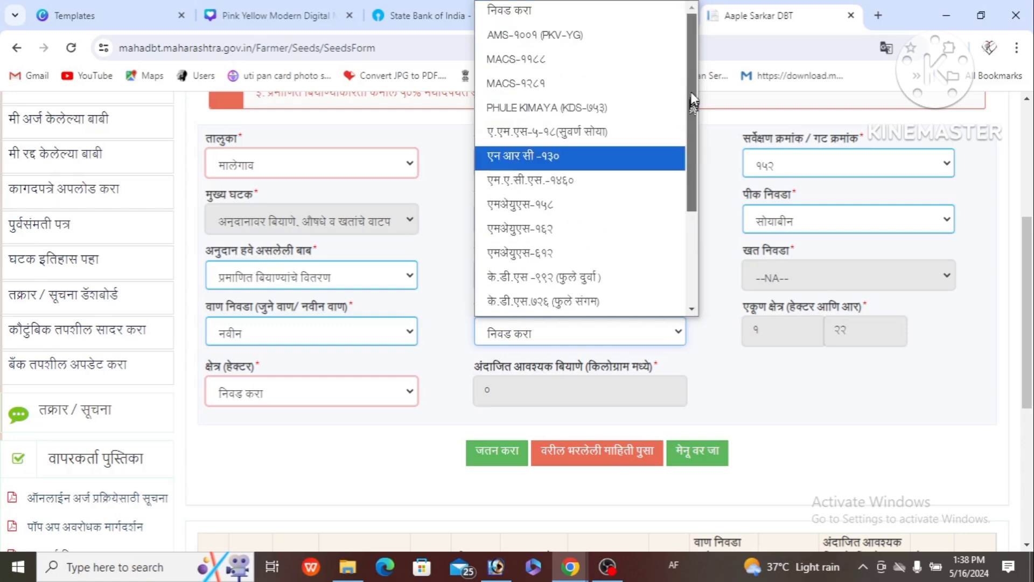
{"action": "left_click", "coordinate": [624, 120]}
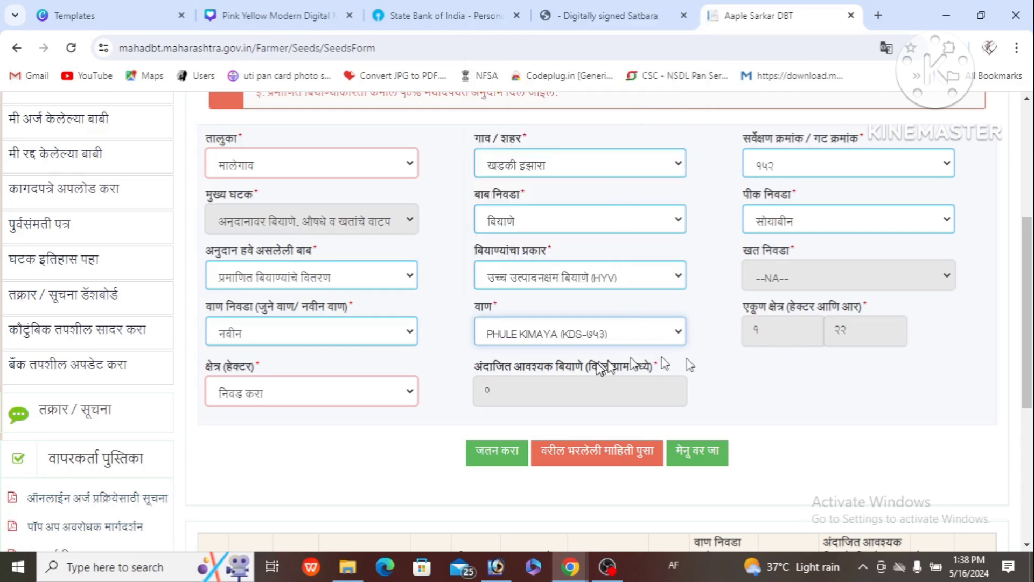
{"action": "left_click", "coordinate": [401, 393]}
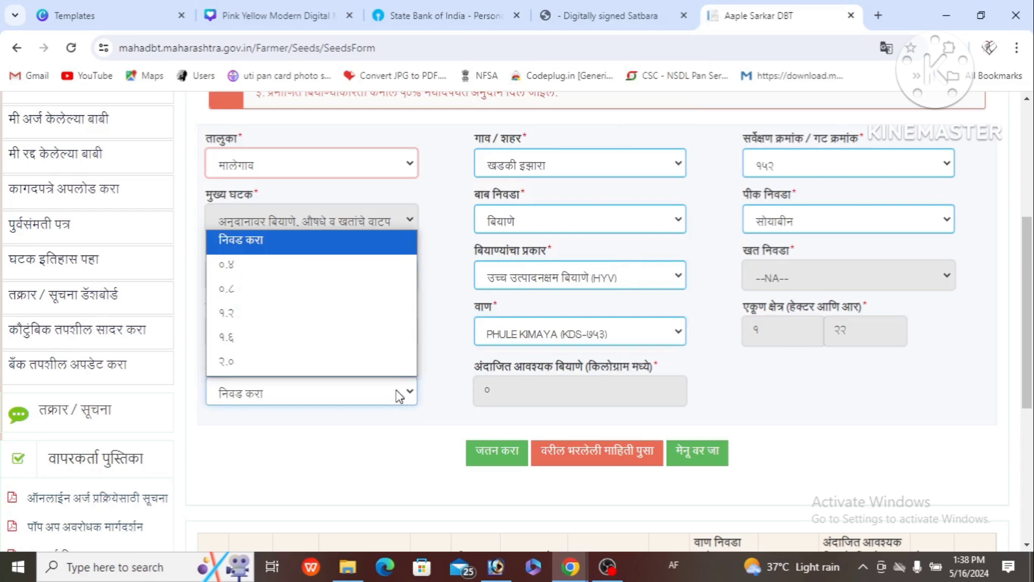
{"action": "left_click", "coordinate": [366, 318]}
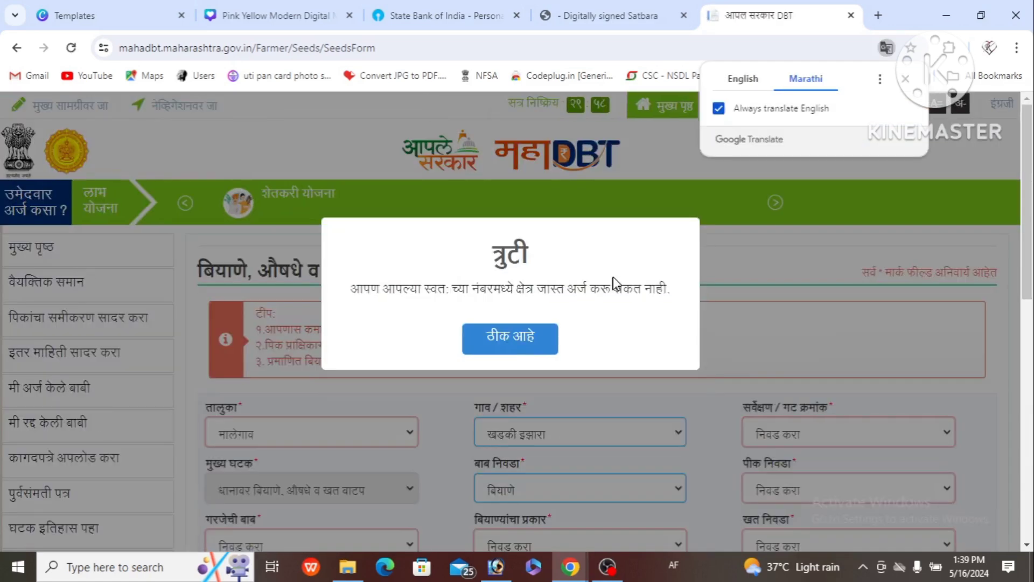
- Switch the seed form back to its untranslated version and dismiss the area error
{"action": "left_click", "coordinate": [751, 80]}
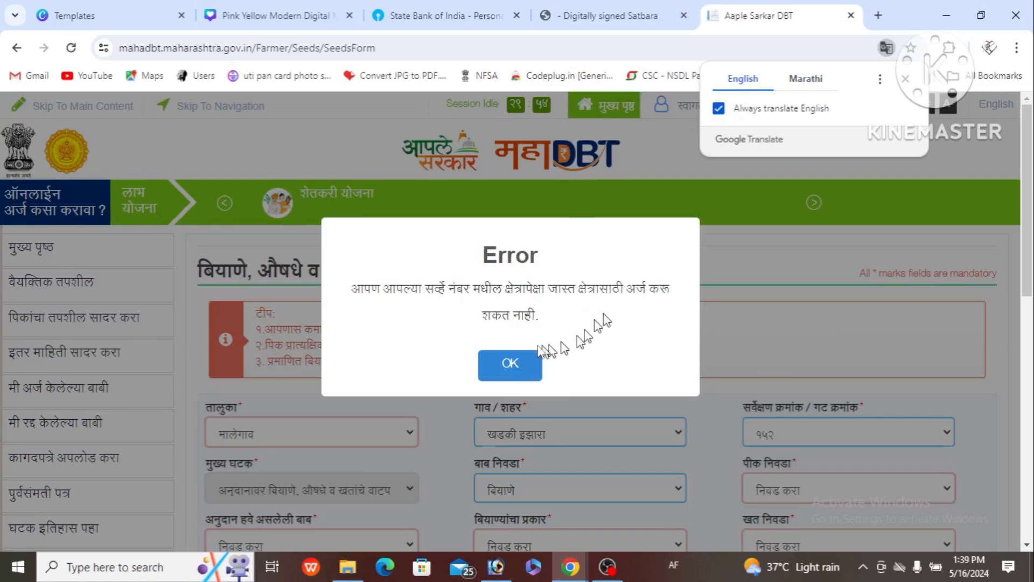
{"action": "left_click", "coordinate": [511, 366]}
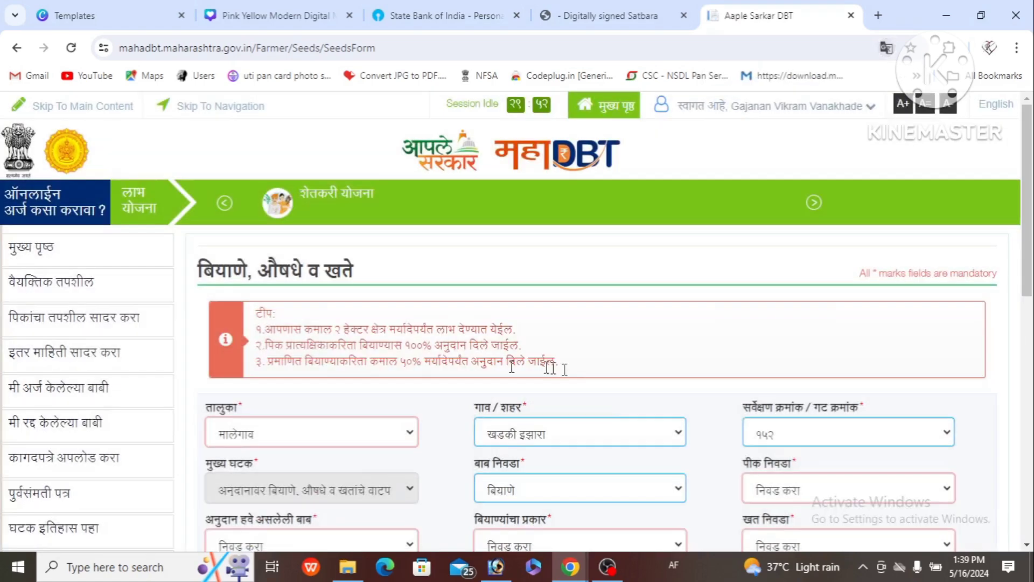
{"action": "left_click_drag", "start_coordinate": [1026, 286], "coordinate": [1029, 473]}
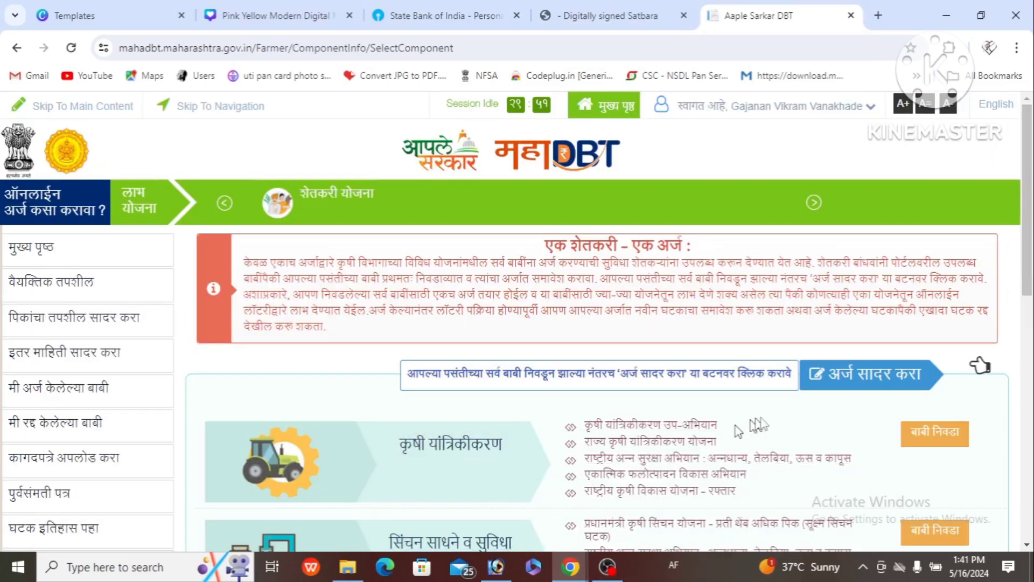
- Start submitting the application (अर्ज सादर करा), accept the reminder, and display the selected items for मालेगाव taluka
{"action": "left_click", "coordinate": [867, 375]}
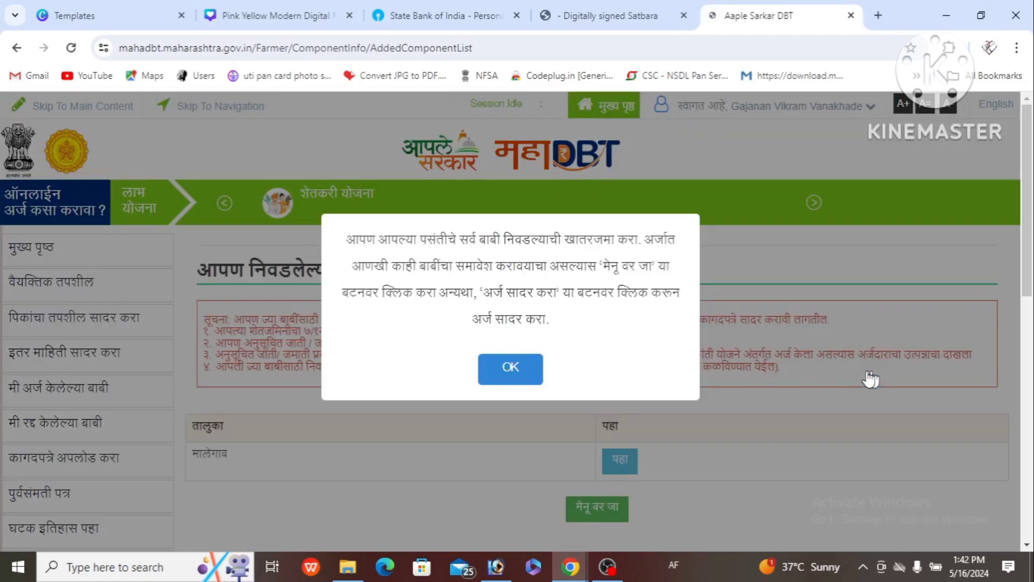
{"action": "left_click", "coordinate": [526, 371]}
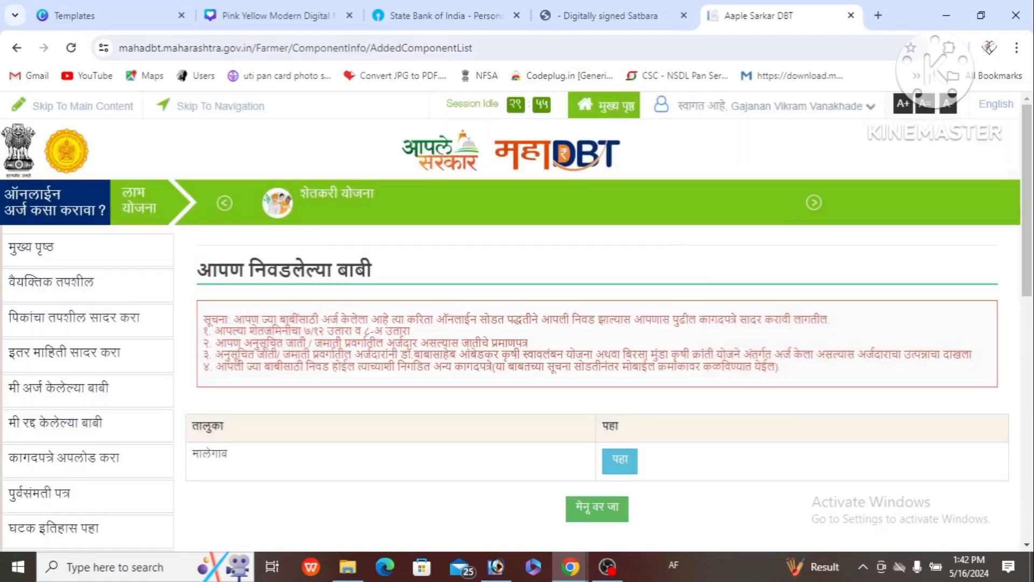
{"action": "left_click", "coordinate": [619, 462]}
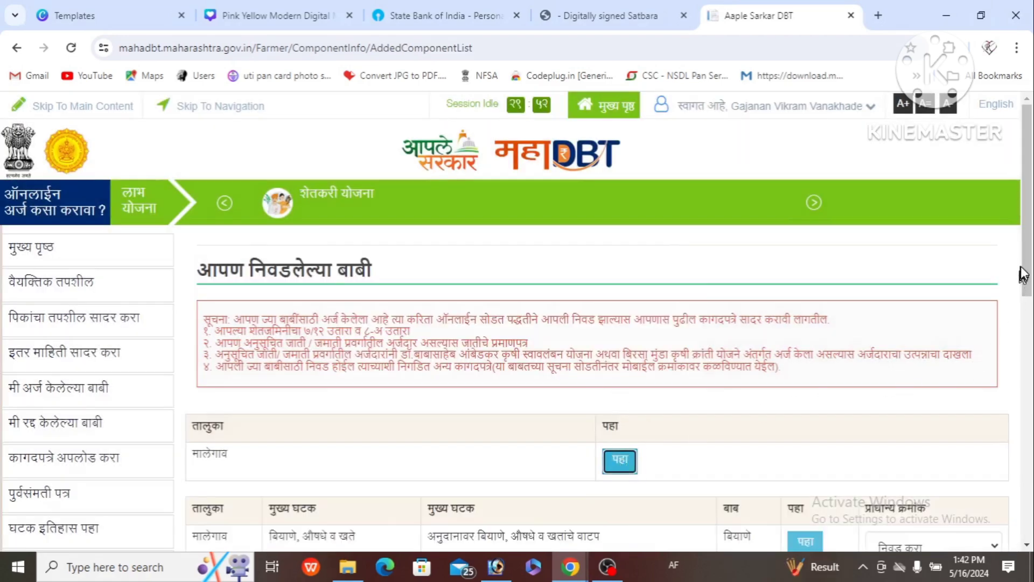
{"action": "left_click_drag", "start_coordinate": [1022, 272], "coordinate": [1031, 381]}
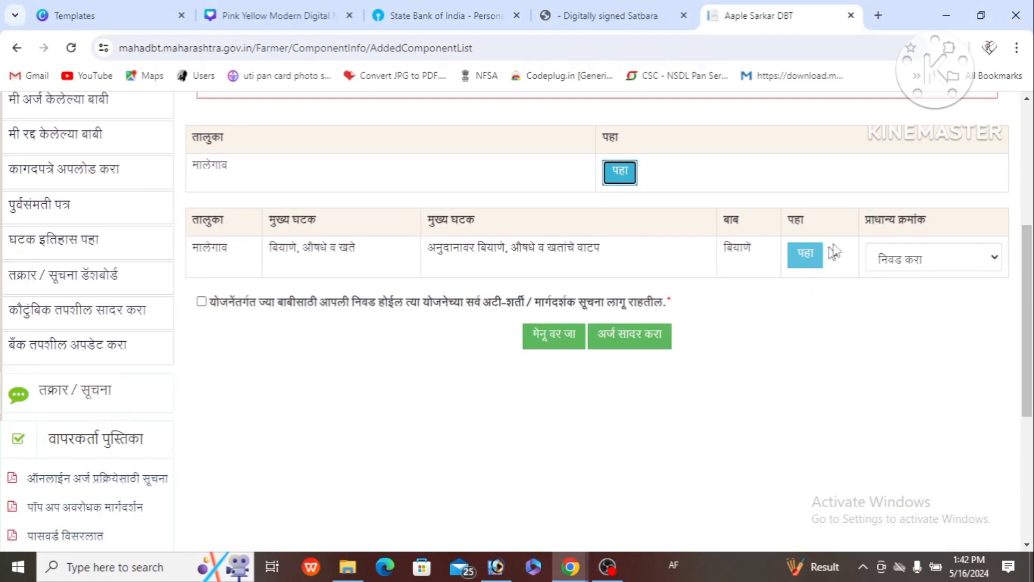
- Give the seeds item priority number १ and submit the application with the scheme terms accepted
{"action": "left_click", "coordinate": [909, 266]}
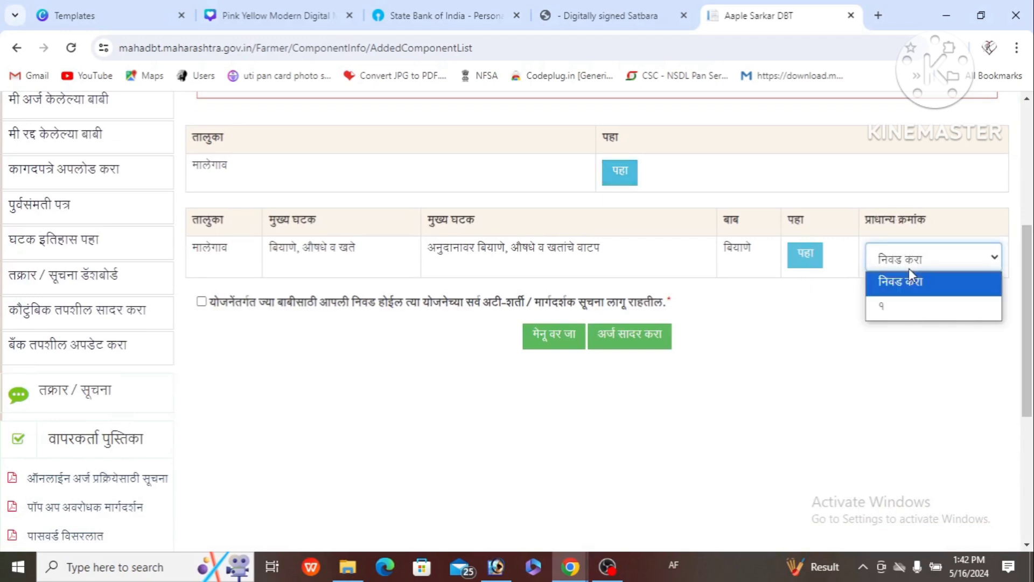
{"action": "left_click", "coordinate": [908, 306]}
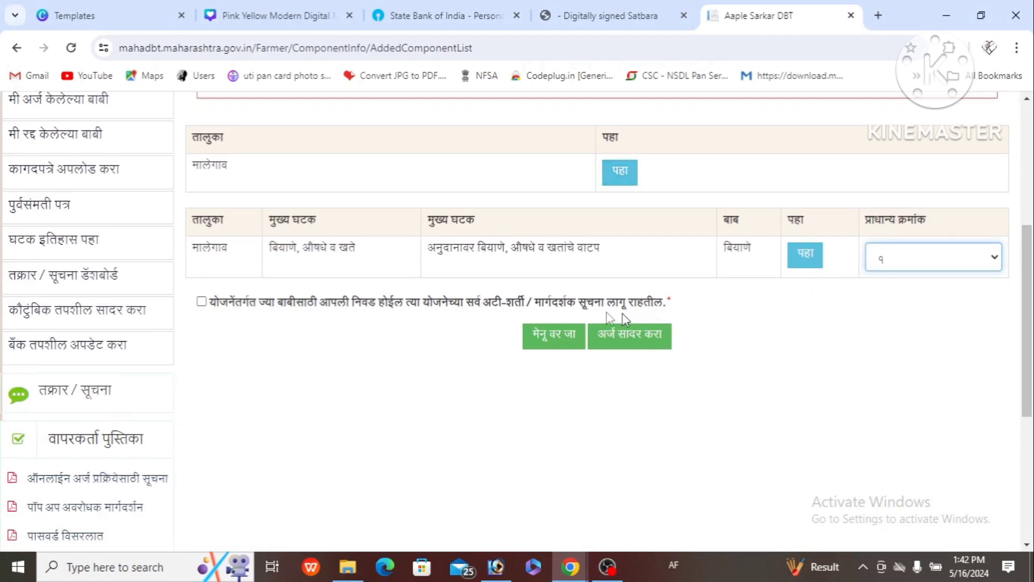
{"action": "left_click", "coordinate": [201, 302]}
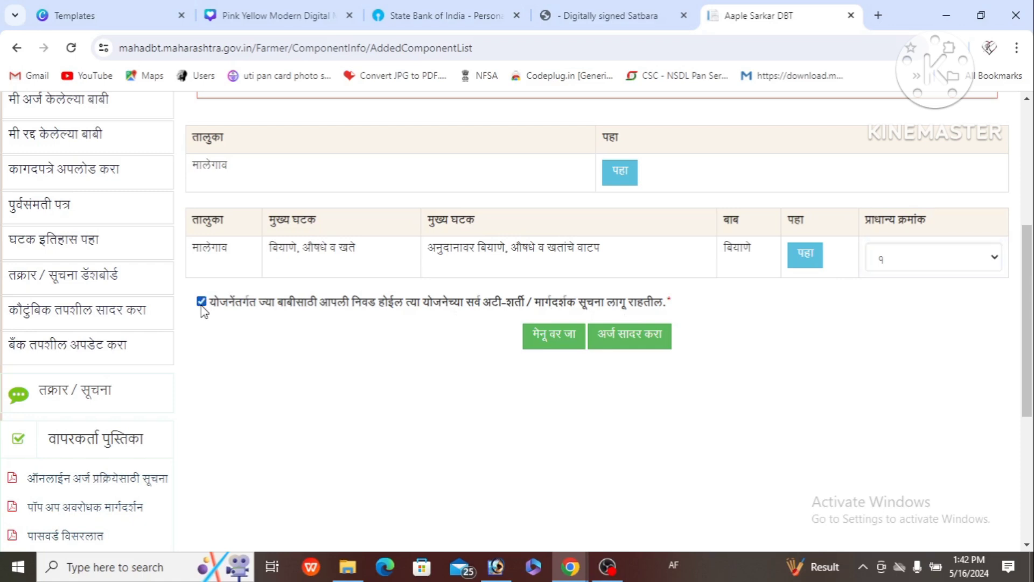
{"action": "left_click", "coordinate": [641, 336]}
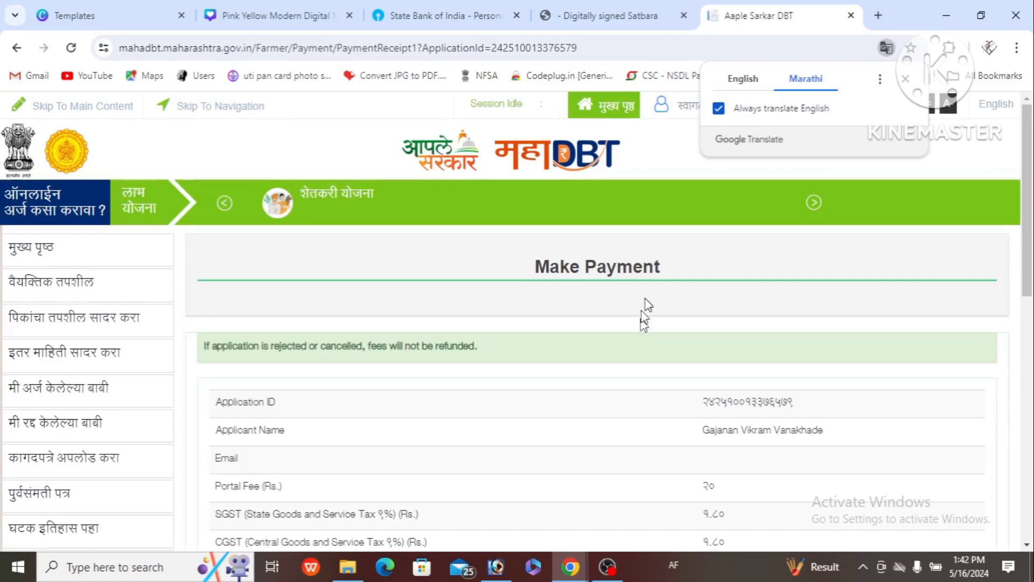
- Switch the fee page to its English version and start the payment for the application
{"action": "left_click", "coordinate": [743, 79]}
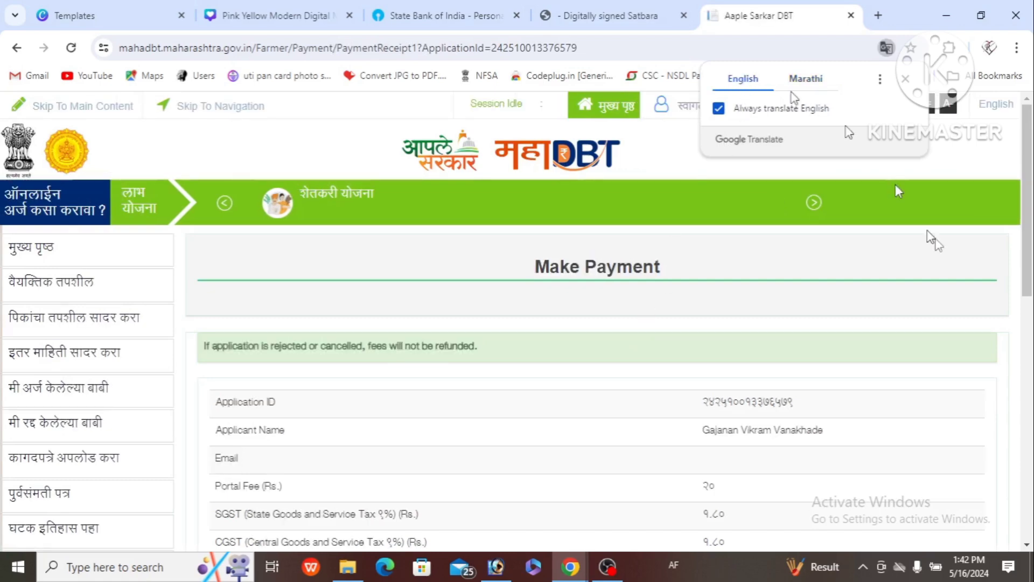
{"action": "left_click_drag", "start_coordinate": [1023, 248], "coordinate": [1023, 355]}
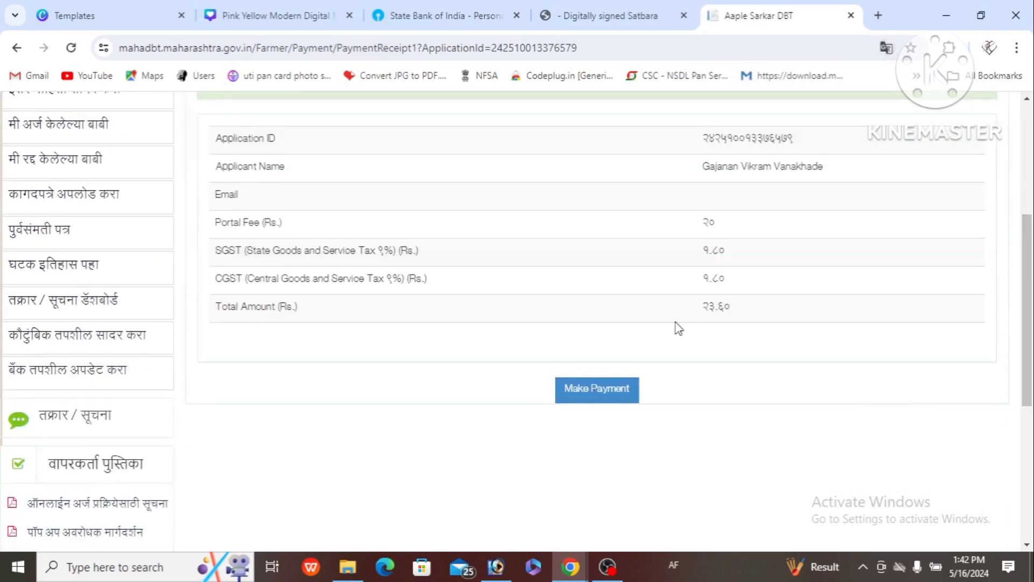
{"action": "left_click", "coordinate": [603, 398]}
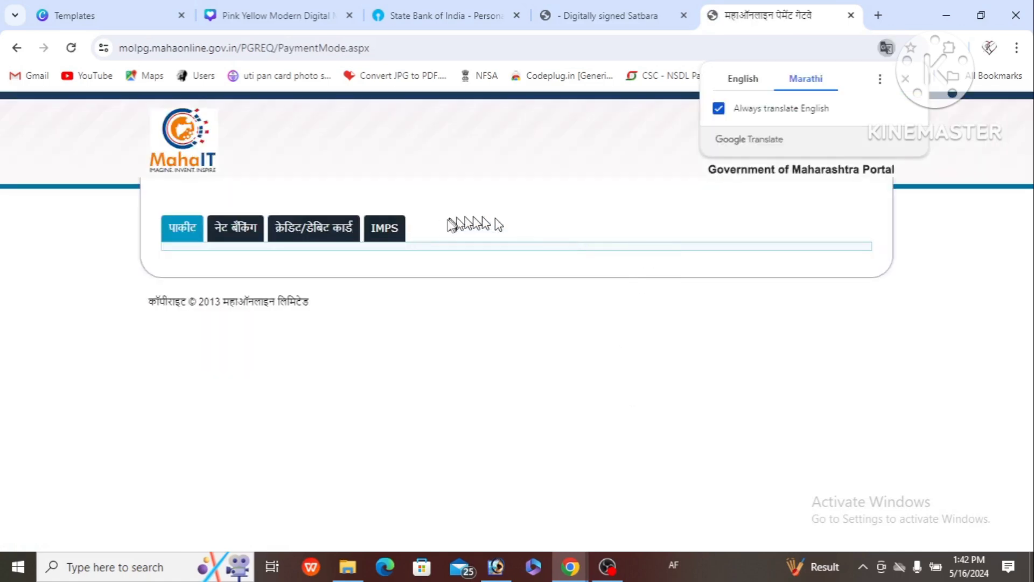
- Choose the IMPS option and proceed for payment from the payment details displayed in English
{"action": "left_click", "coordinate": [386, 229]}
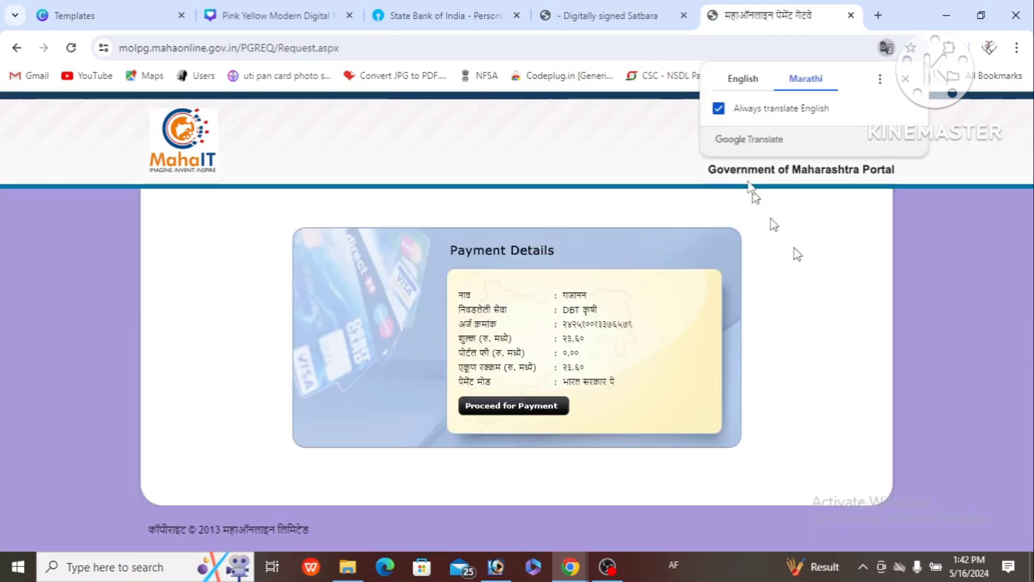
{"action": "left_click", "coordinate": [741, 80]}
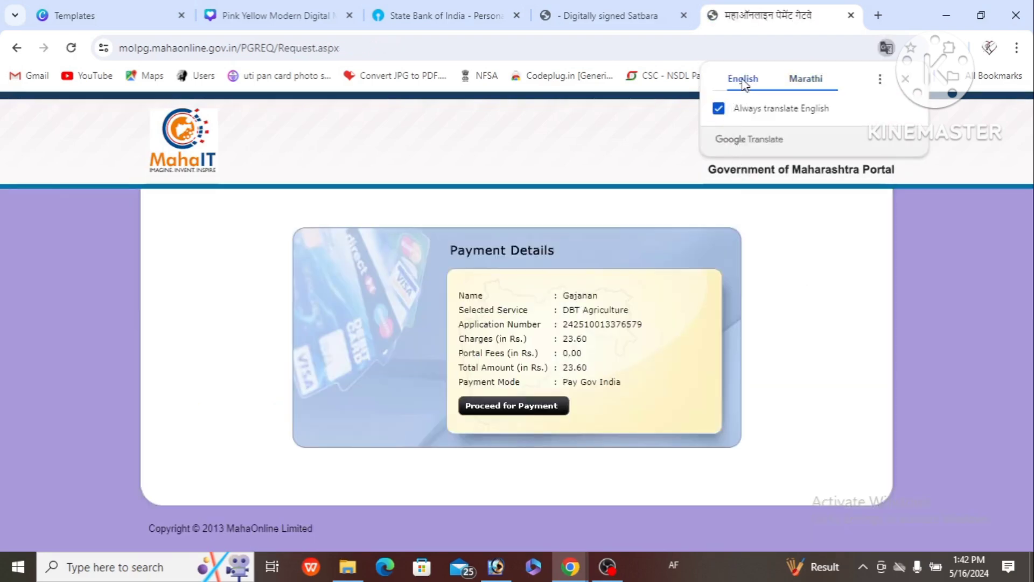
{"action": "left_click", "coordinate": [535, 408]}
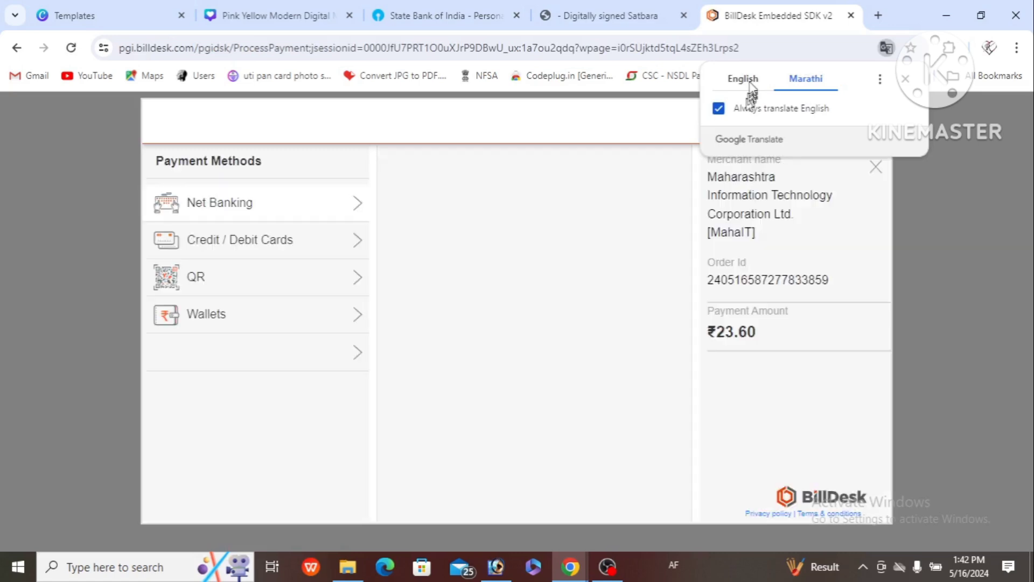
- Display the payment page in English, choose UPI as the payment method, and reveal the QR code for paying the application fee
{"action": "left_click", "coordinate": [750, 87]}
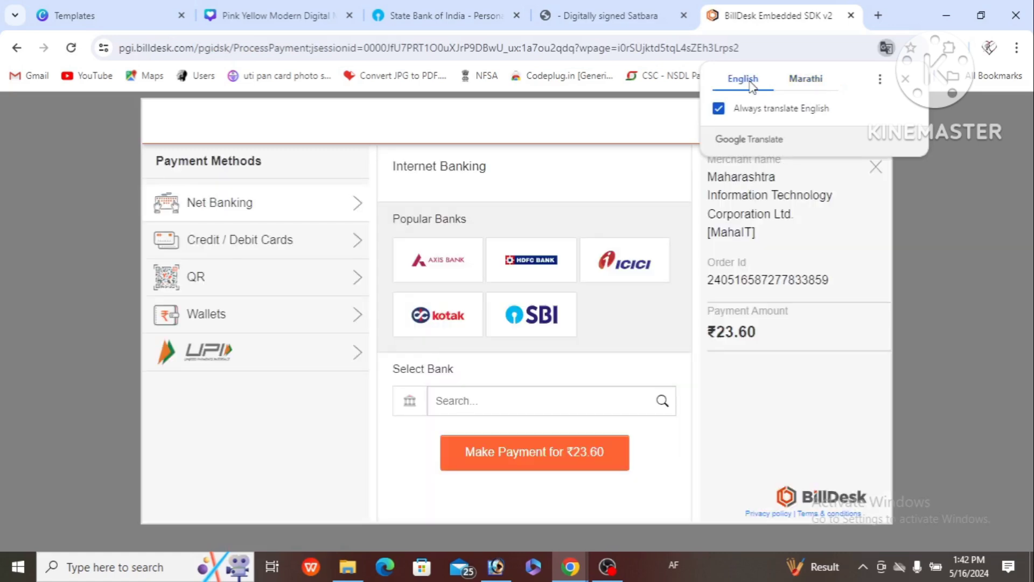
{"action": "left_click", "coordinate": [218, 352]}
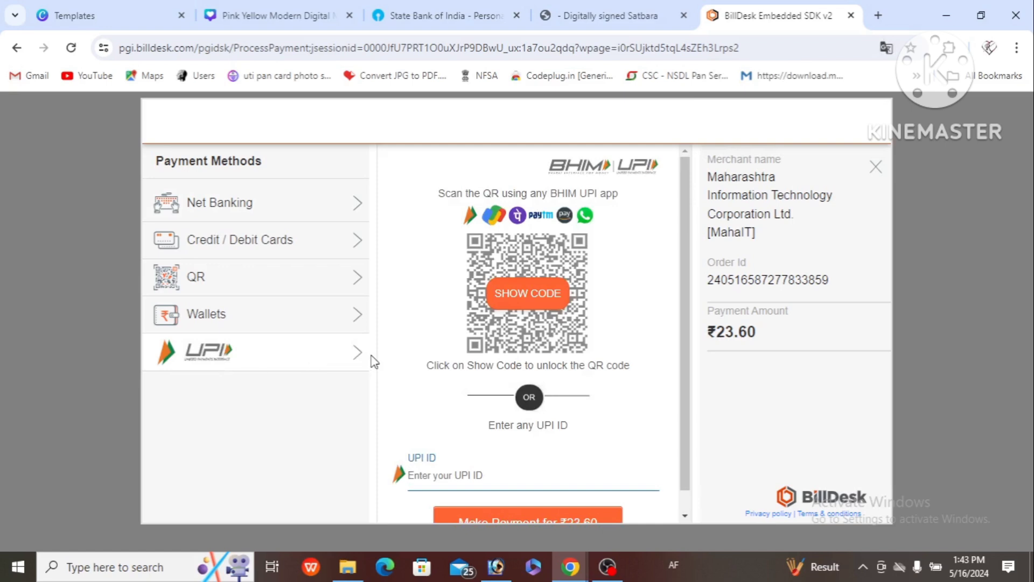
{"action": "left_click", "coordinate": [526, 303]}
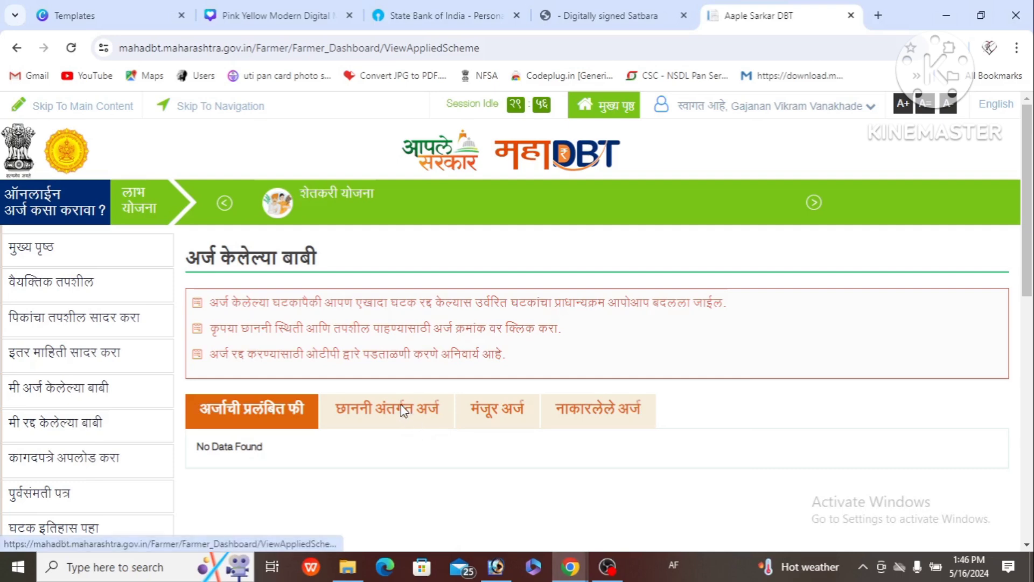
- From the applications under scrutiny (छाननी अंतर्गत अर्ज), open the soybean seeds application's acknowledgement receipt (पोहोच पावती) and bring up its print preview
{"action": "left_click", "coordinate": [400, 410]}
{"action": "scroll", "coordinate": [996, 295], "scroll_direction": "down", "scroll_amount": 4}
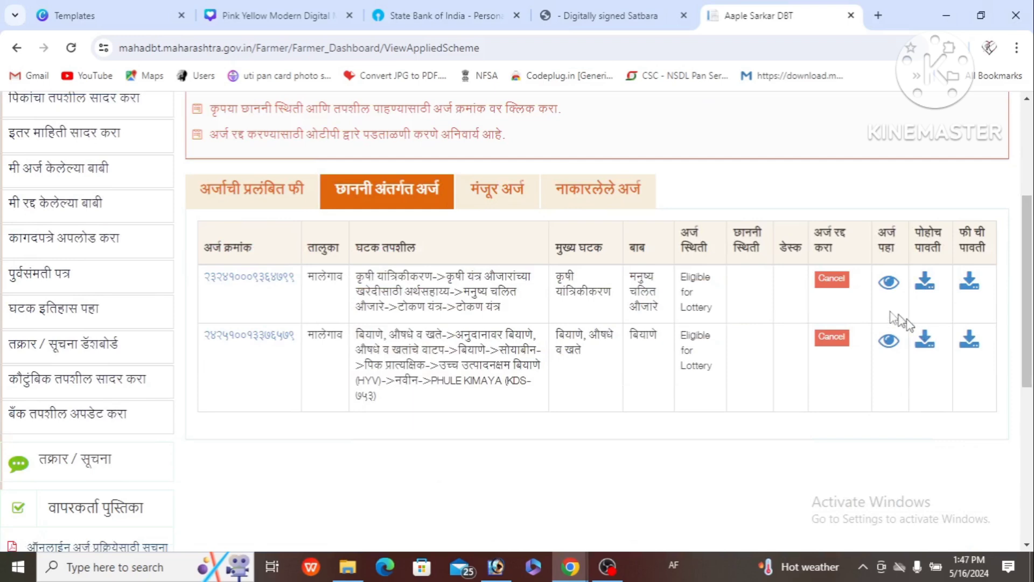
{"action": "left_click", "coordinate": [924, 342]}
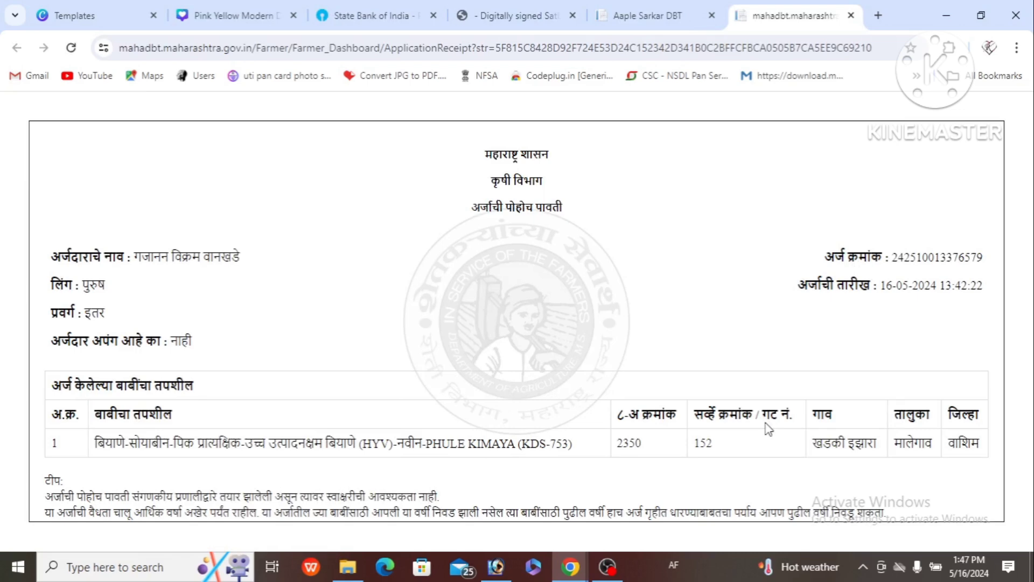
{"action": "key", "text": "ctrl+p"}
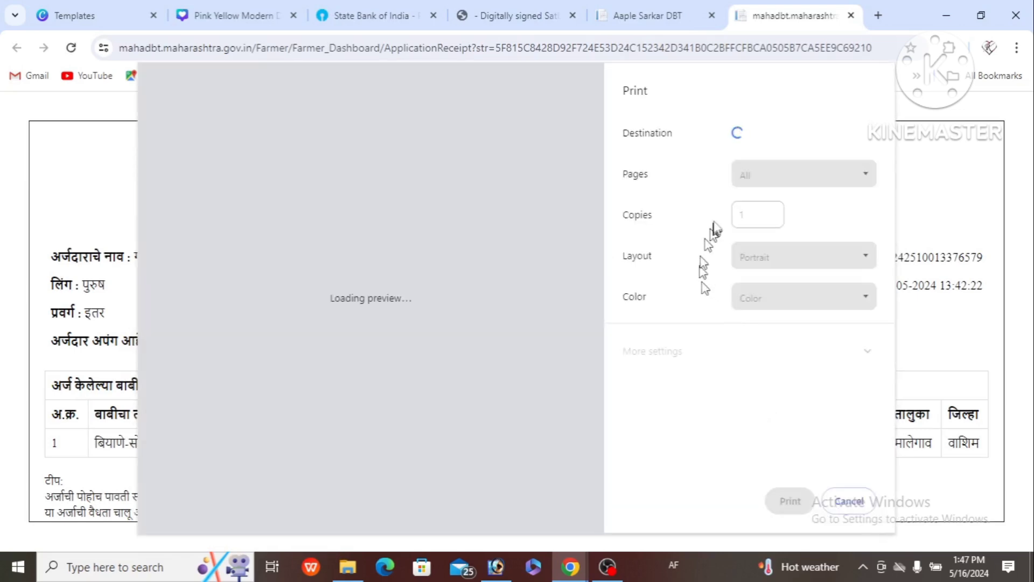